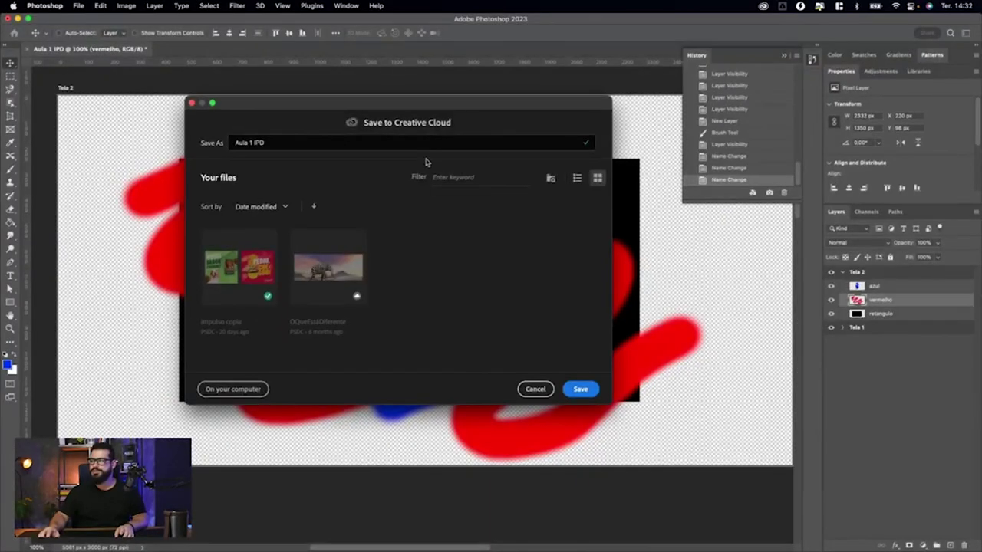
Cancel the Save to Creative Cloud dialog and select the azul layer.
{"action": "left_click", "coordinate": [535, 389]}
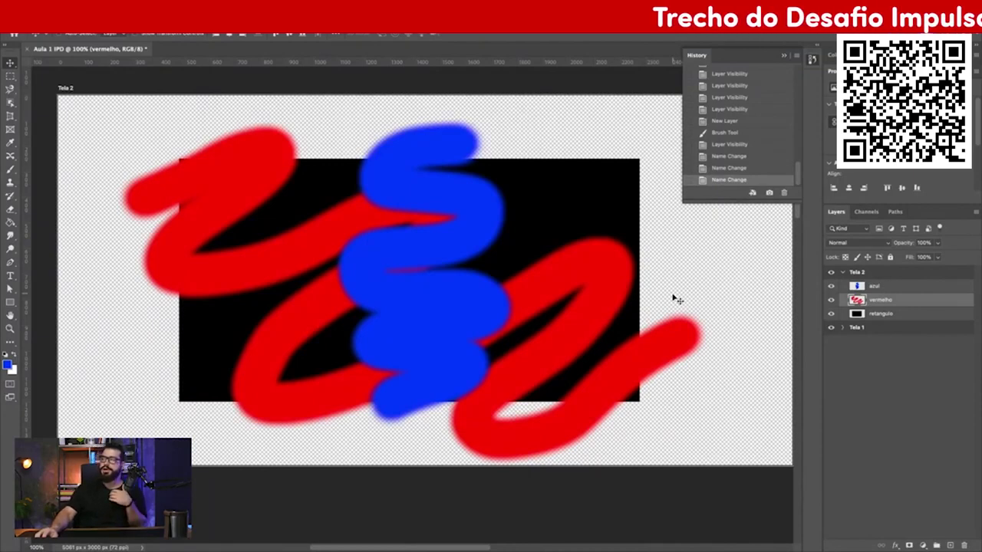
{"action": "left_click", "coordinate": [912, 287]}
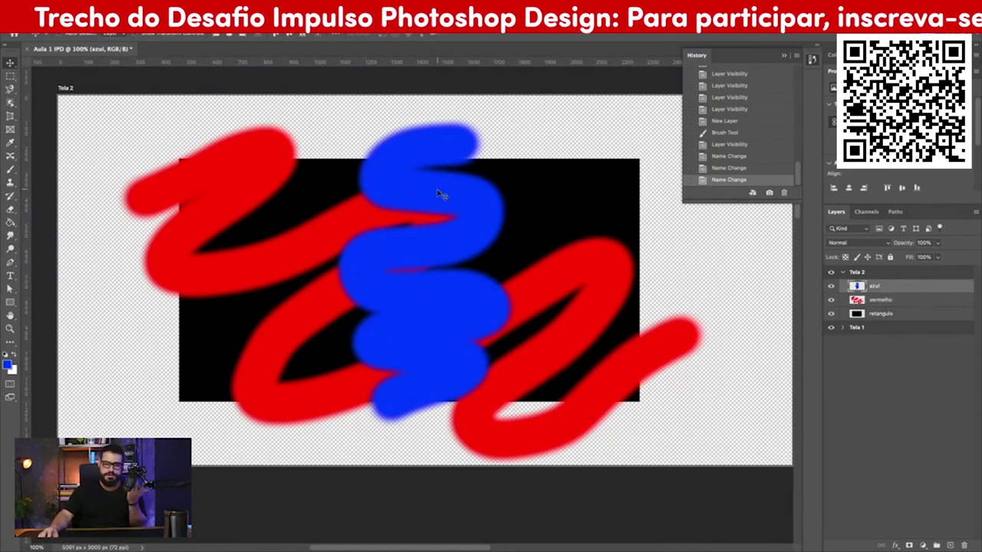
Open the azul layer's Layer Style and enable Color Overlay.
{"action": "double_click", "coordinate": [921, 288]}
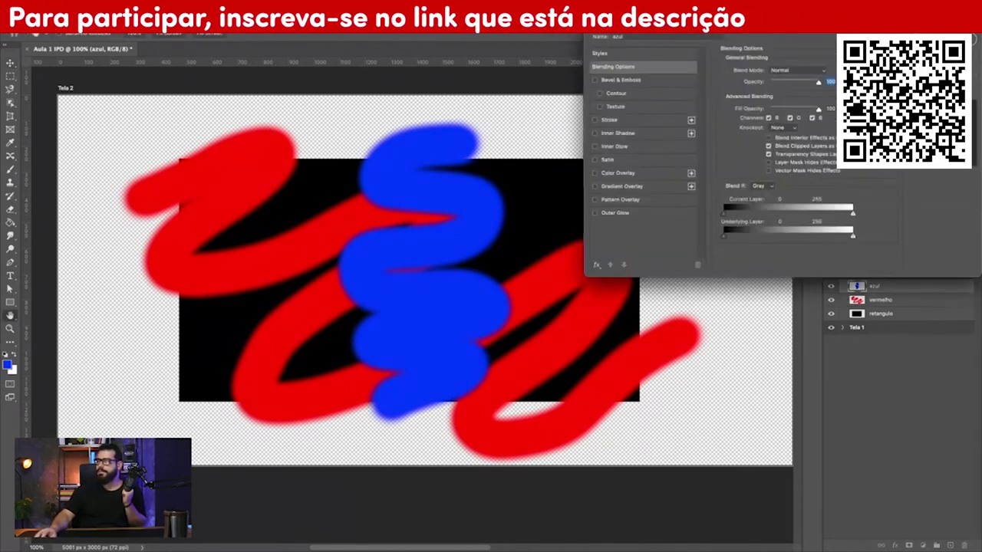
{"action": "left_click_drag", "start_coordinate": [767, 41], "coordinate": [503, 53]}
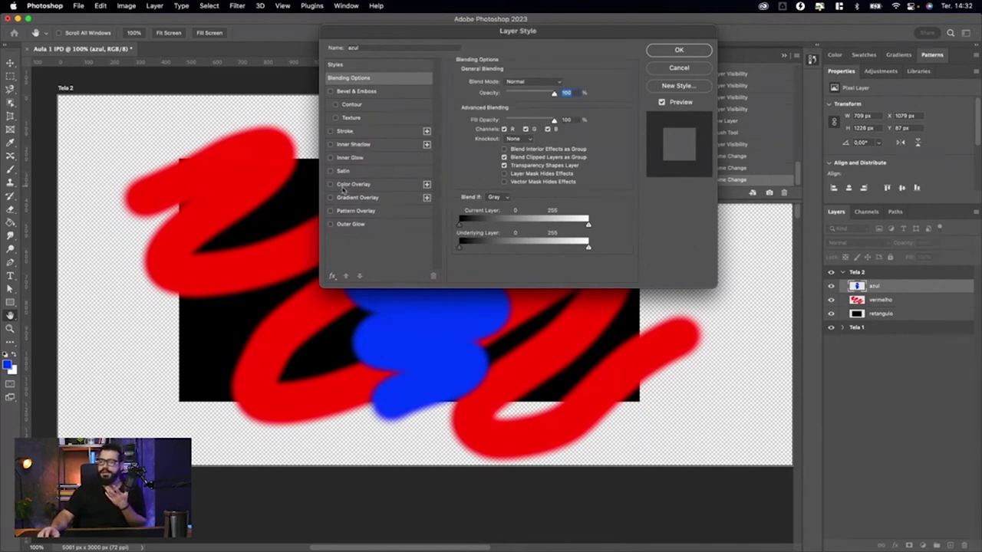
{"action": "left_click_drag", "start_coordinate": [413, 34], "coordinate": [620, 74]}
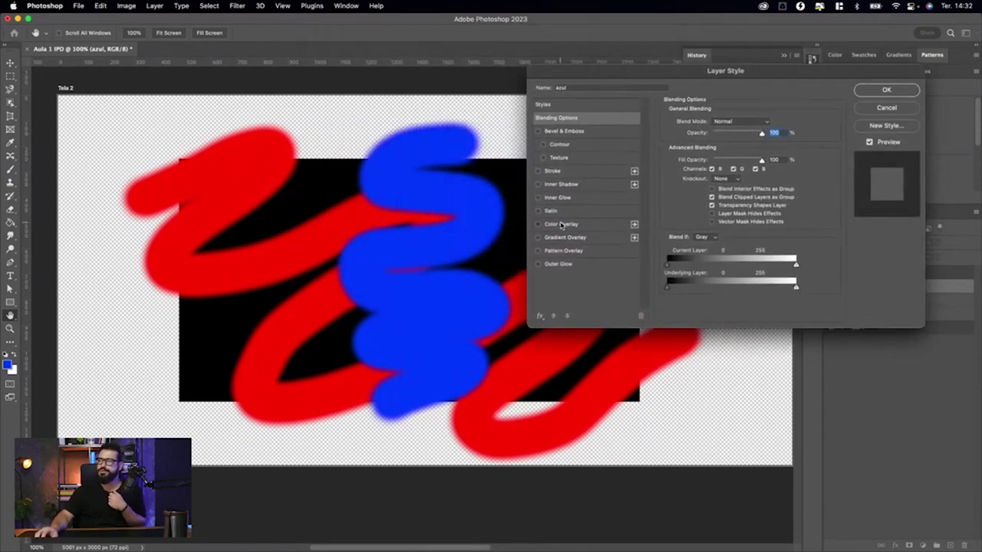
{"action": "left_click", "coordinate": [538, 224]}
Set the Color Overlay colour to bright green in the Color Picker.
{"action": "left_click", "coordinate": [767, 125]}
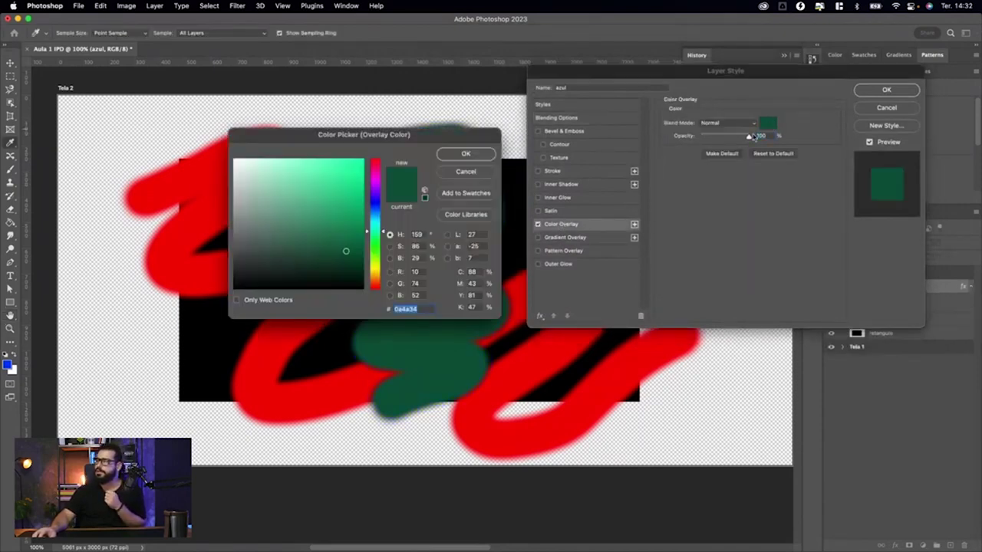
{"action": "left_click", "coordinate": [338, 126]}
{"action": "left_click_drag", "start_coordinate": [339, 135], "coordinate": [153, 132]}
{"action": "left_click", "coordinate": [192, 248]}
{"action": "left_click_drag", "start_coordinate": [191, 248], "coordinate": [194, 245]}
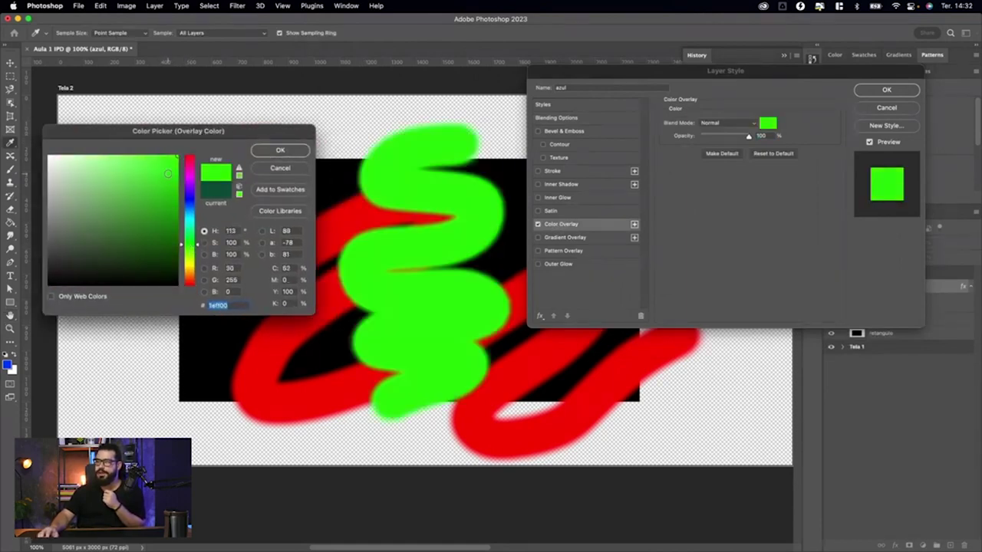
{"action": "left_click", "coordinate": [264, 147]}
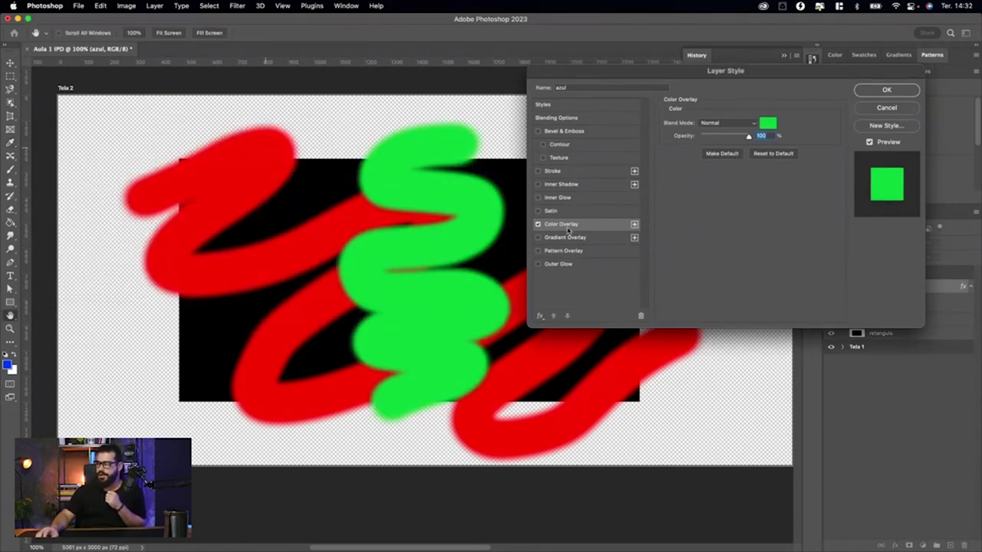
Toggle the green overlay off and on to compare, then apply the style.
{"action": "left_click", "coordinate": [537, 224]}
{"action": "left_click", "coordinate": [538, 224]}
{"action": "left_click", "coordinate": [887, 91]}
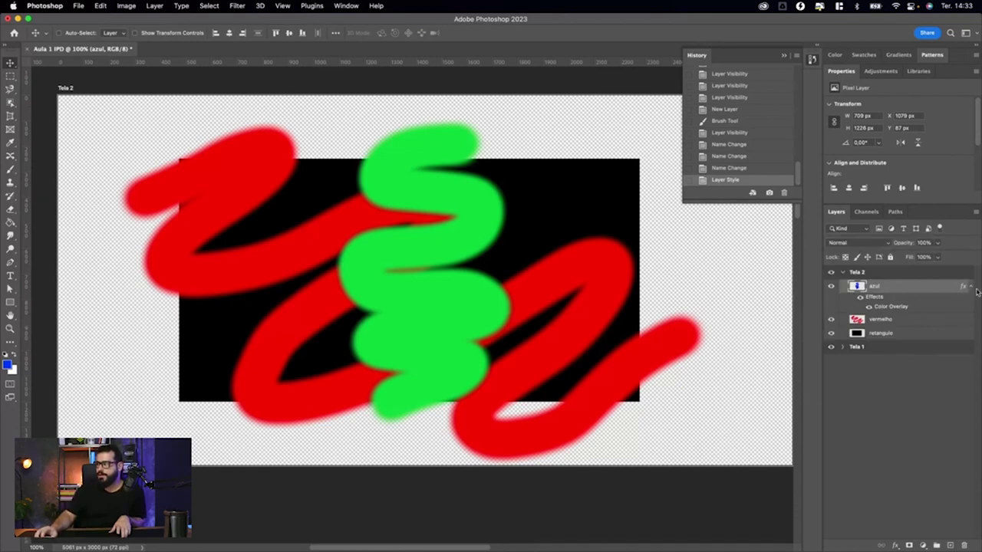
{"action": "left_click", "coordinate": [972, 286]}
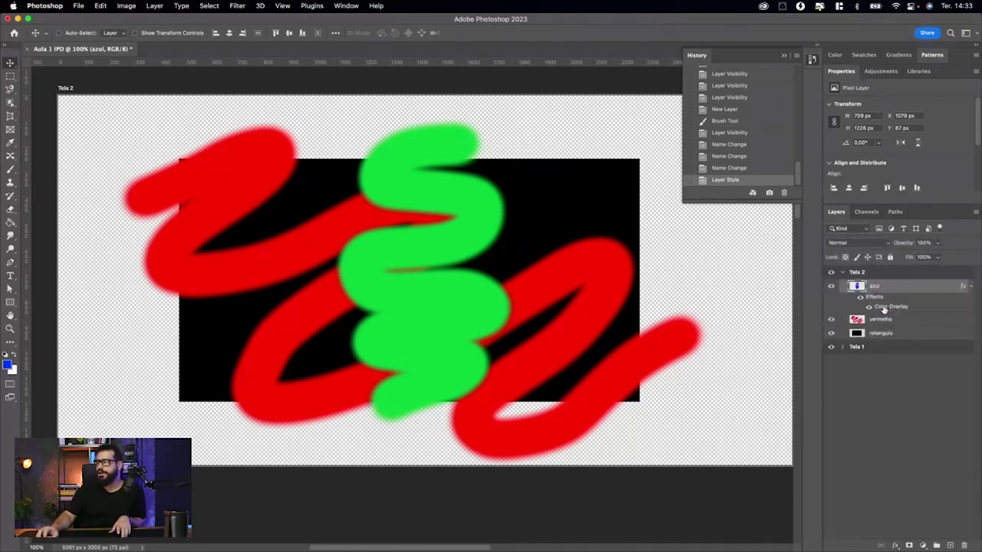
{"action": "left_click", "coordinate": [869, 307]}
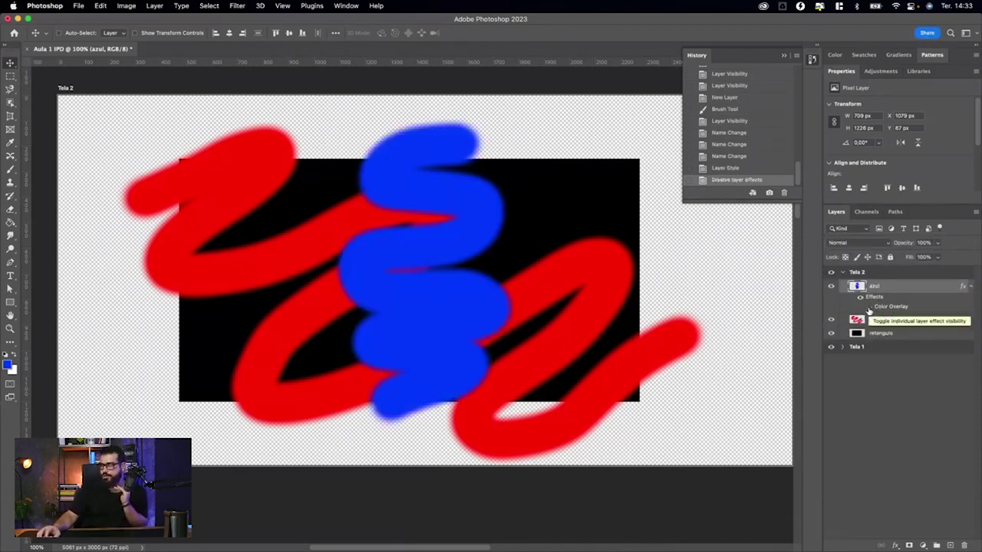
{"action": "left_click", "coordinate": [869, 307]}
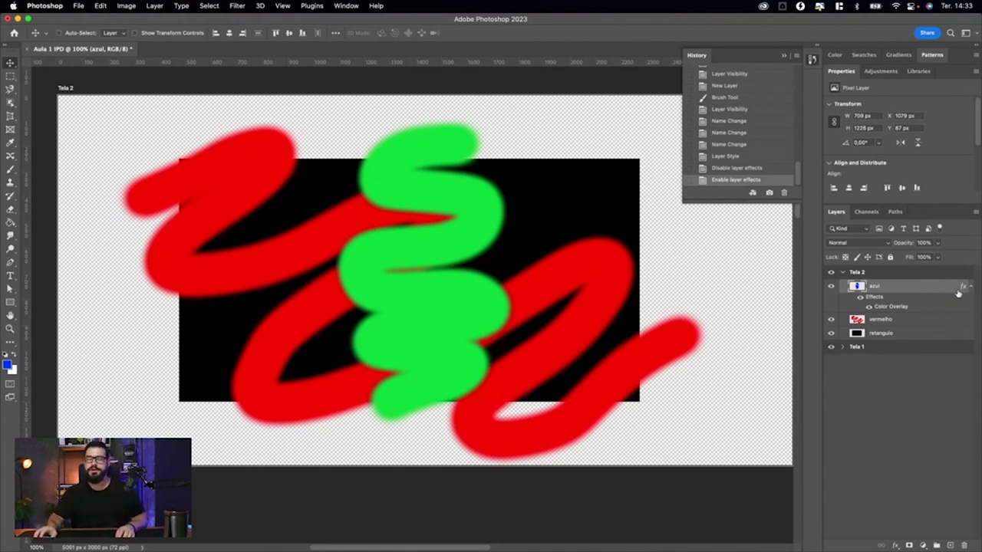
{"action": "key", "text": "ctrl+s"}
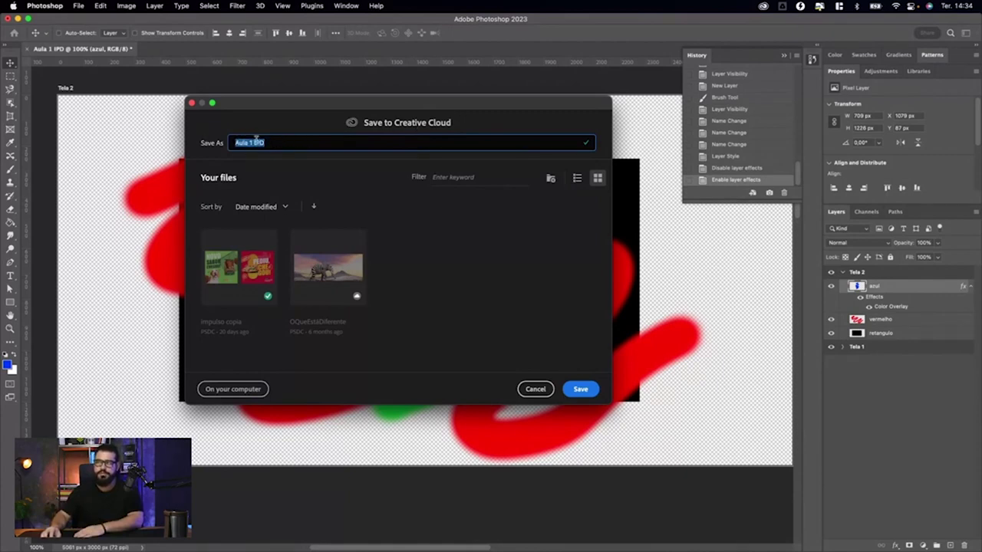
Save the document to Creative Cloud as 'Aula 1 ImpulsoPhotoshopDesign'.
{"action": "type", "text": "Aula 1 ImpulsoPhotoshopDesign"}
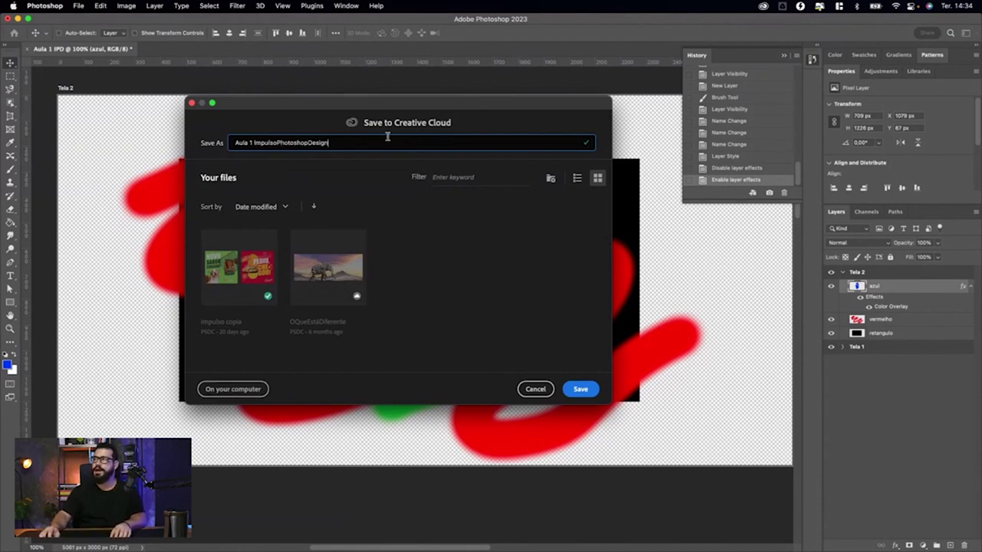
{"action": "left_click", "coordinate": [579, 390]}
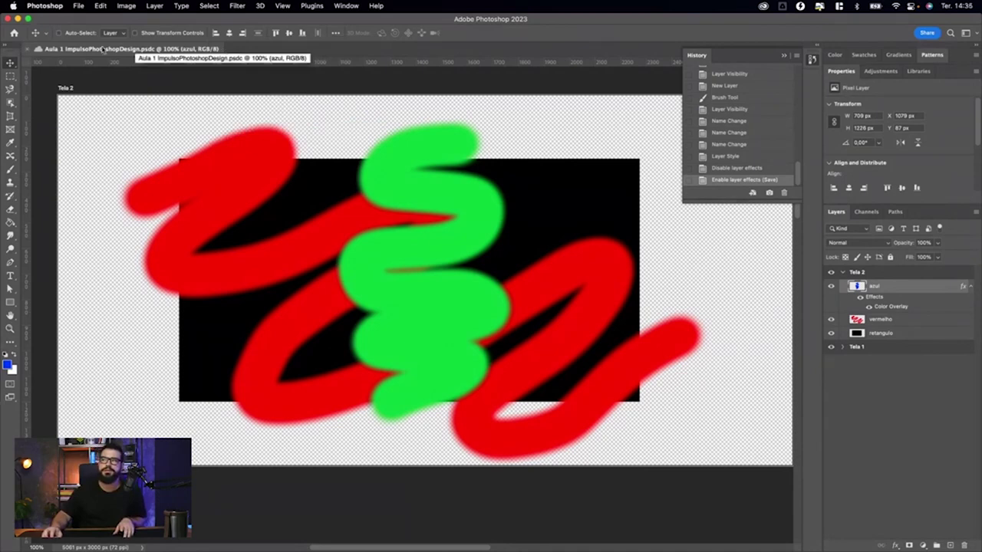
Close the document, reopen Aula 1 ImpulsoPhotoshopDesign from Recent, and close the History panel.
{"action": "left_click", "coordinate": [33, 50]}
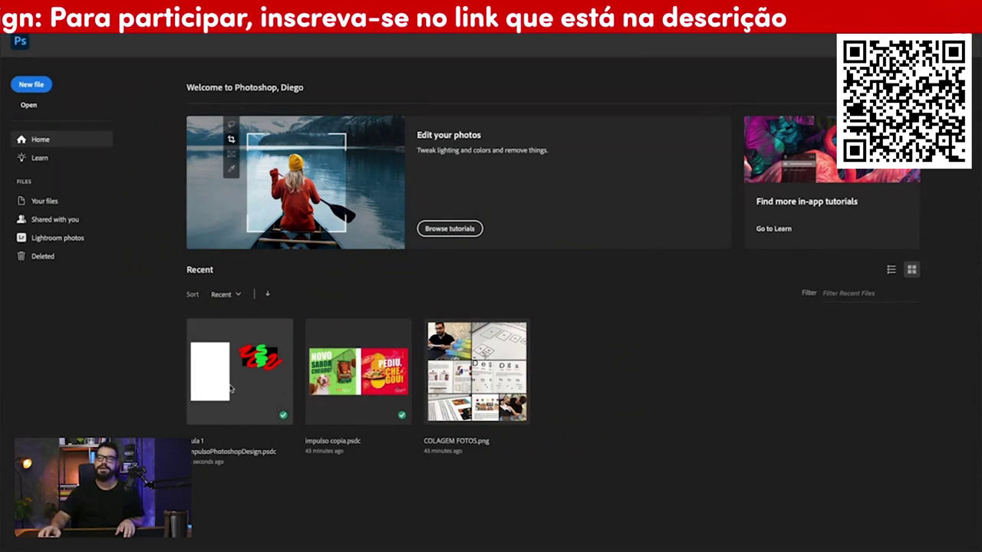
{"action": "left_click", "coordinate": [230, 390]}
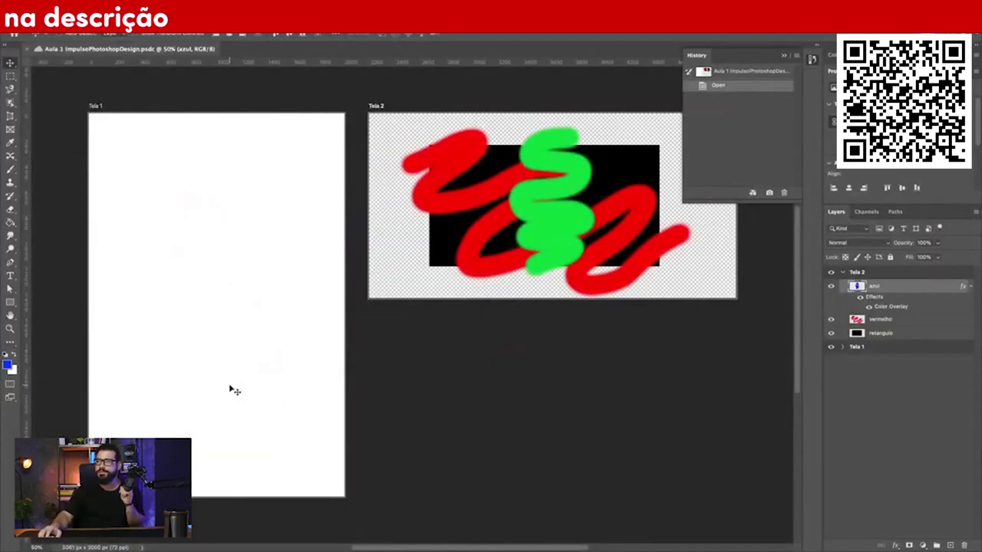
{"action": "left_click", "coordinate": [813, 60]}
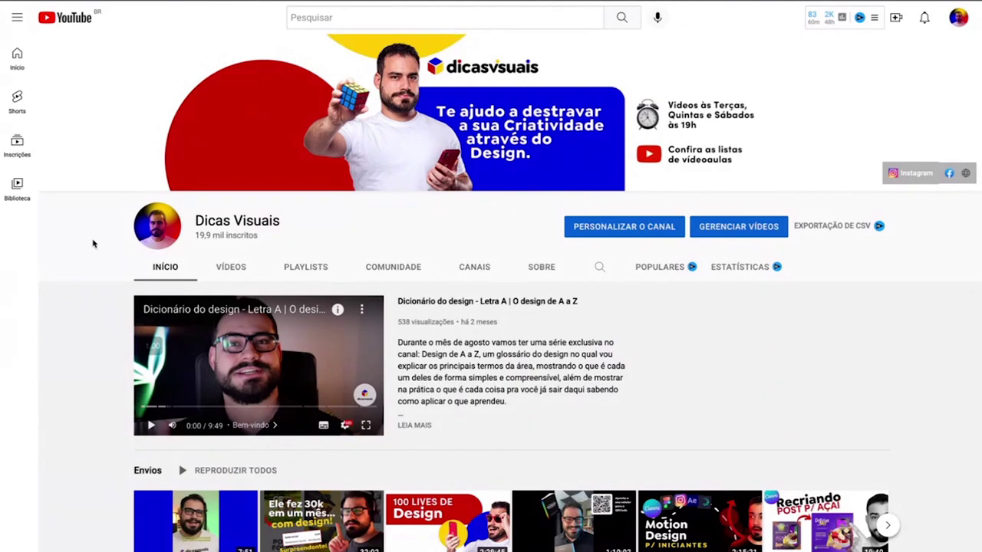
Scroll the YouTube channel page and switch to its VÍDEOS tab.
{"action": "scroll", "coordinate": [356, 234], "scroll_direction": "down", "scroll_amount": 4}
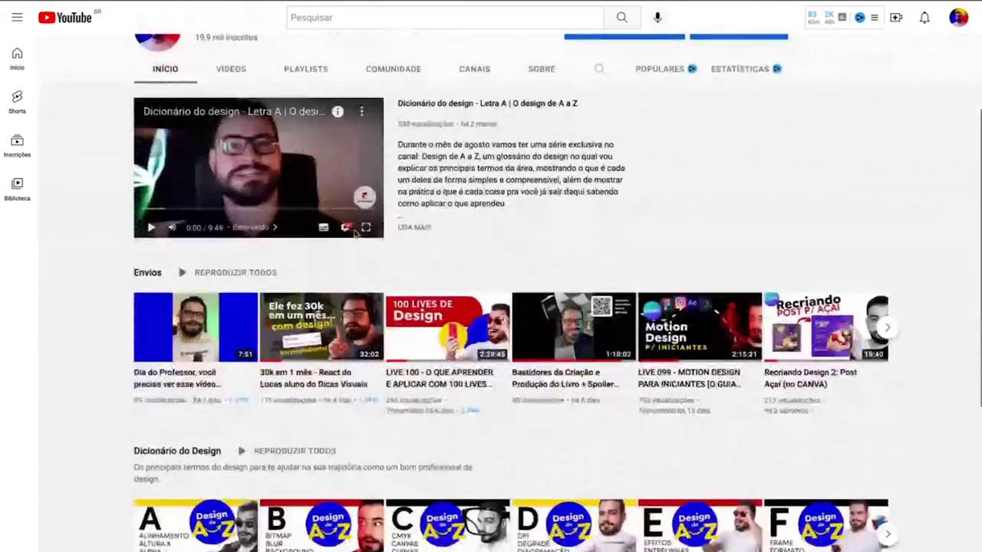
{"action": "scroll", "coordinate": [355, 234], "scroll_direction": "down", "scroll_amount": 2}
{"action": "scroll", "coordinate": [356, 232], "scroll_direction": "down", "scroll_amount": 1}
{"action": "scroll", "coordinate": [306, 241], "scroll_direction": "up", "scroll_amount": 5}
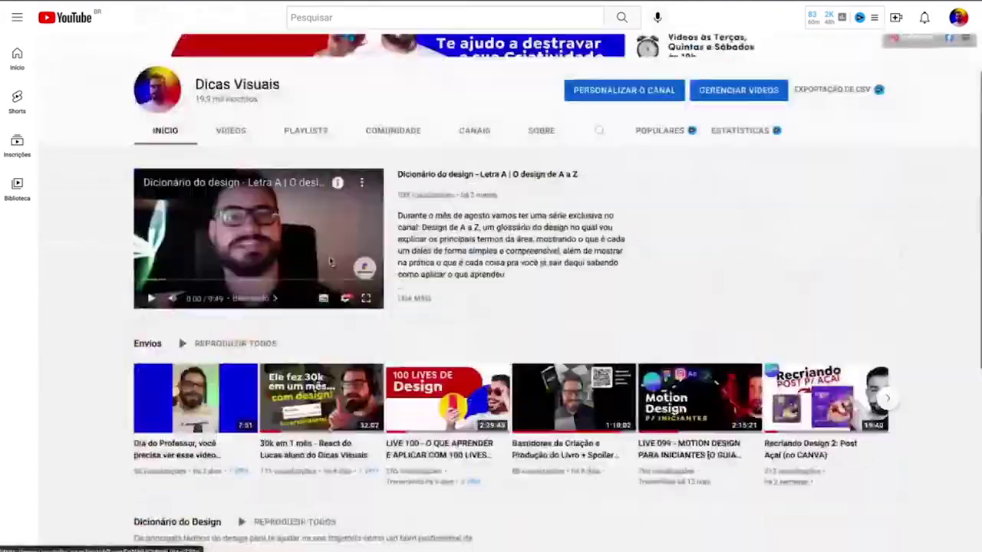
{"action": "scroll", "coordinate": [240, 252], "scroll_direction": "up", "scroll_amount": 2}
{"action": "left_click", "coordinate": [232, 253]}
Browse the uploaded-videos grid, then start a search within the channel.
{"action": "scroll", "coordinate": [270, 257], "scroll_direction": "down", "scroll_amount": 3}
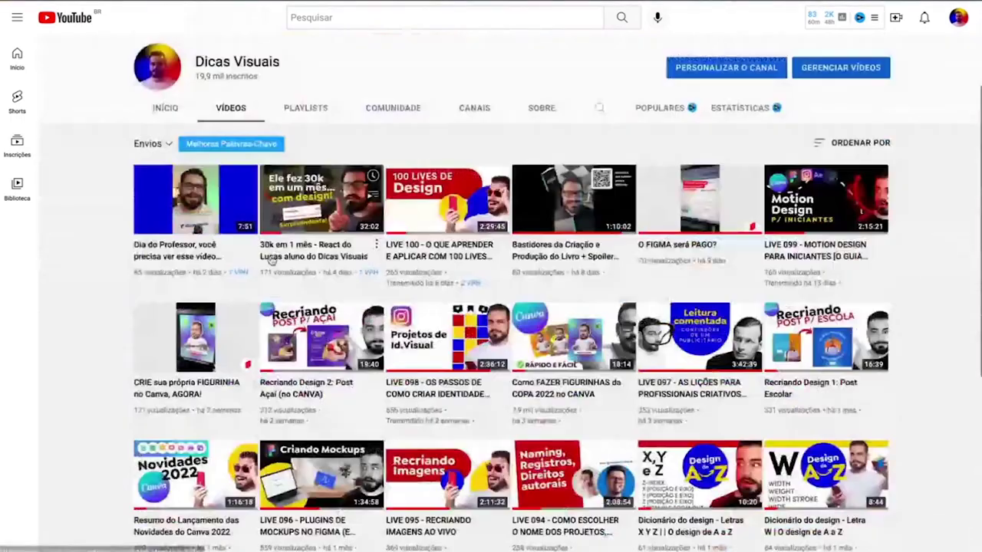
{"action": "scroll", "coordinate": [270, 260], "scroll_direction": "down", "scroll_amount": 3}
{"action": "scroll", "coordinate": [271, 260], "scroll_direction": "down", "scroll_amount": 5}
{"action": "scroll", "coordinate": [272, 260], "scroll_direction": "down", "scroll_amount": 2}
{"action": "scroll", "coordinate": [272, 261], "scroll_direction": "down", "scroll_amount": 1}
{"action": "scroll", "coordinate": [271, 261], "scroll_direction": "down", "scroll_amount": 5}
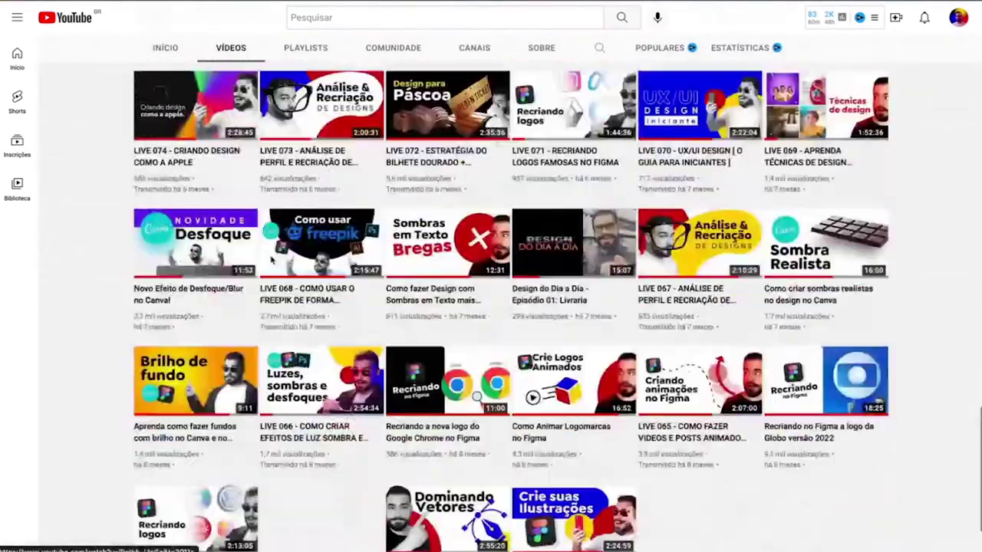
{"action": "scroll", "coordinate": [271, 261], "scroll_direction": "down", "scroll_amount": 3}
{"action": "scroll", "coordinate": [271, 260], "scroll_direction": "up", "scroll_amount": 2}
{"action": "scroll", "coordinate": [271, 261], "scroll_direction": "up", "scroll_amount": 3}
{"action": "scroll", "coordinate": [271, 260], "scroll_direction": "up", "scroll_amount": 5}
{"action": "scroll", "coordinate": [272, 261], "scroll_direction": "up", "scroll_amount": 5}
{"action": "scroll", "coordinate": [272, 261], "scroll_direction": "up", "scroll_amount": 1}
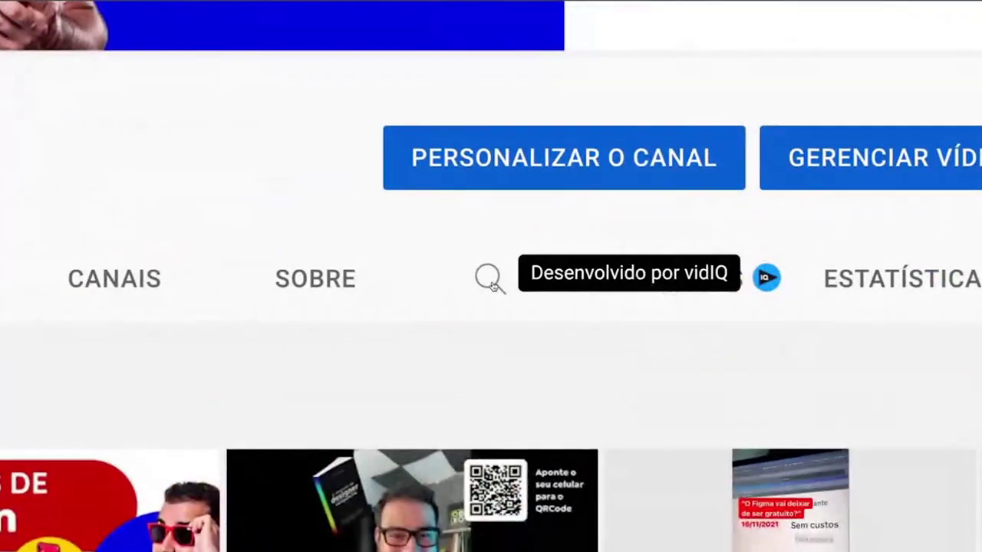
{"action": "left_click", "coordinate": [600, 268]}
{"action": "type", "text": "cor"}
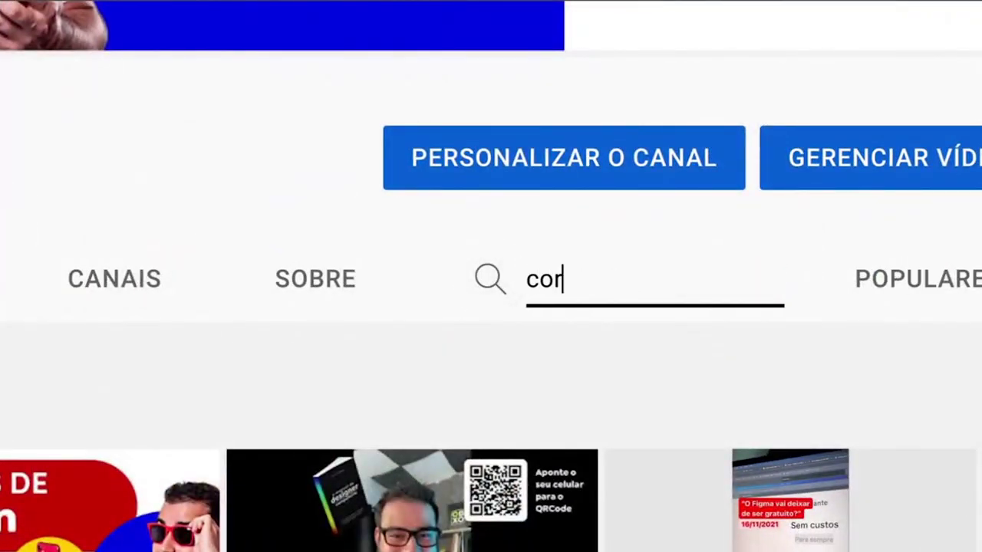
Run the channel search and scroll through the first results.
{"action": "key", "text": "Return"}
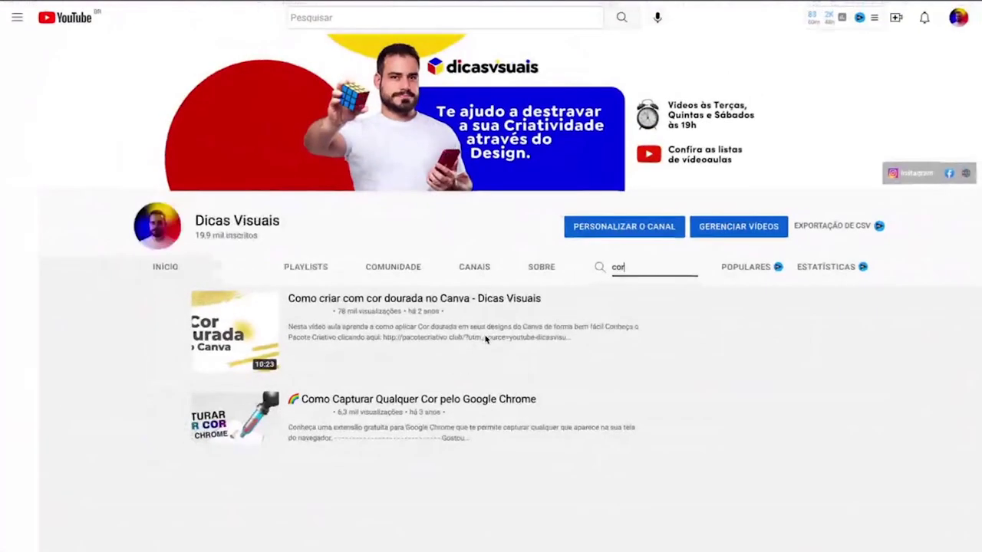
{"action": "scroll", "coordinate": [486, 338], "scroll_direction": "down", "scroll_amount": 2}
{"action": "scroll", "coordinate": [487, 337], "scroll_direction": "down", "scroll_amount": 2}
{"action": "scroll", "coordinate": [486, 338], "scroll_direction": "up", "scroll_amount": 2}
{"action": "scroll", "coordinate": [487, 338], "scroll_direction": "up", "scroll_amount": 2}
{"action": "type", "text": "logomarca"}
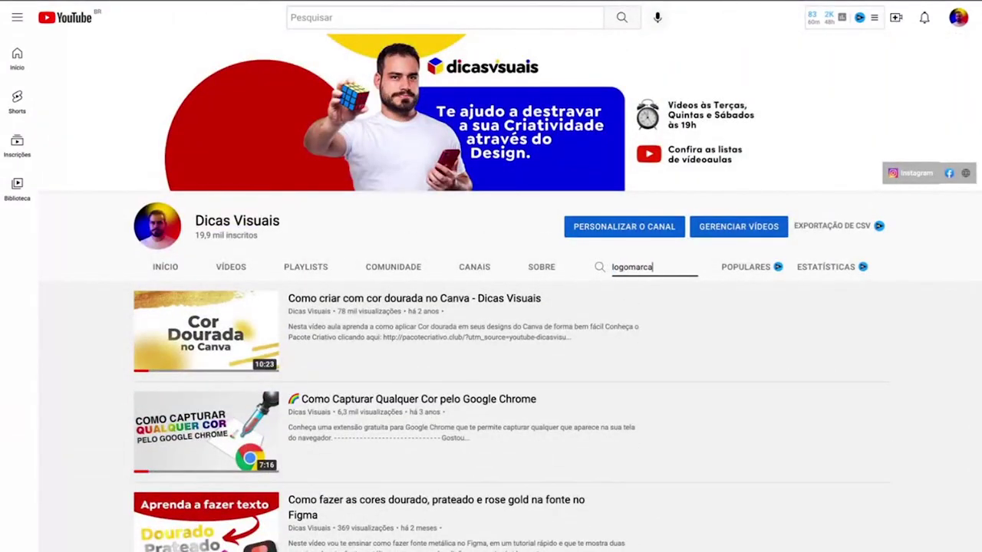
Search the channel for 'logomarcas' and scroll through the logo-making videos.
{"action": "type", "text": "s"}
{"action": "key", "text": "Return"}
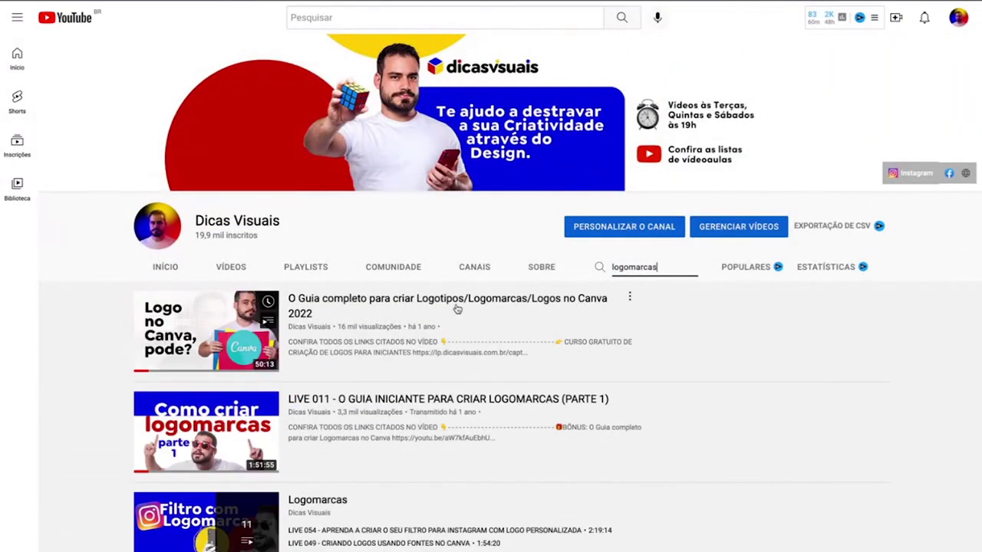
{"action": "scroll", "coordinate": [279, 297], "scroll_direction": "down", "scroll_amount": 2}
{"action": "scroll", "coordinate": [280, 296], "scroll_direction": "down", "scroll_amount": 1}
{"action": "scroll", "coordinate": [280, 296], "scroll_direction": "down", "scroll_amount": 1}
{"action": "scroll", "coordinate": [279, 296], "scroll_direction": "down", "scroll_amount": 4}
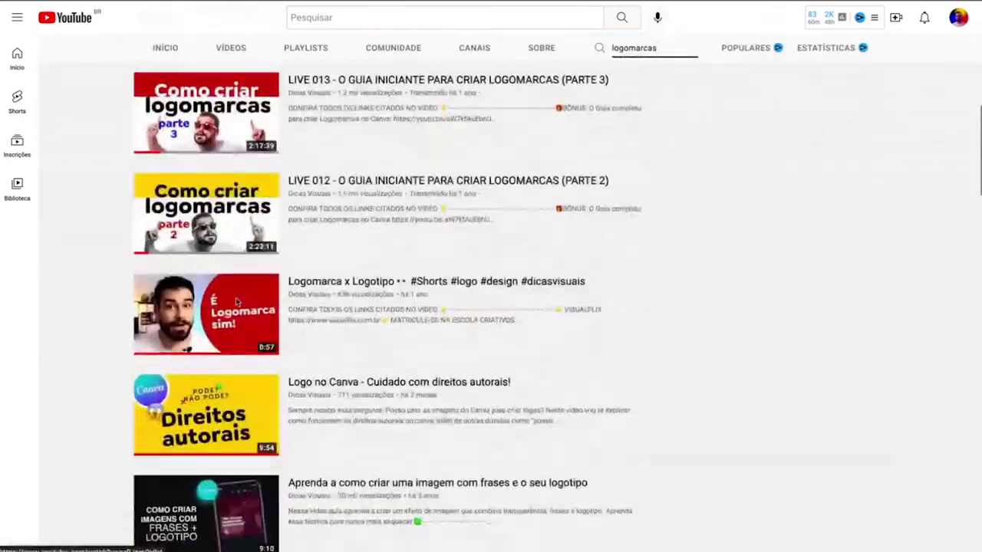
{"action": "scroll", "coordinate": [260, 224], "scroll_direction": "up", "scroll_amount": 5}
{"action": "scroll", "coordinate": [260, 224], "scroll_direction": "up", "scroll_amount": 1}
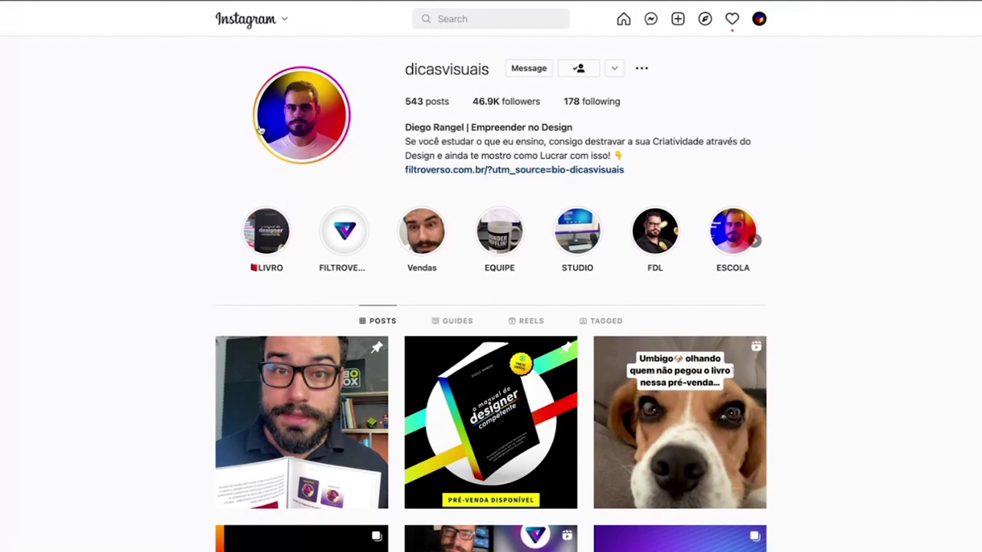
Scroll through the channel's linked Instagram profile.
{"action": "scroll", "coordinate": [322, 183], "scroll_direction": "down", "scroll_amount": 2}
{"action": "scroll", "coordinate": [321, 183], "scroll_direction": "down", "scroll_amount": 2}
{"action": "scroll", "coordinate": [321, 183], "scroll_direction": "down", "scroll_amount": 5}
{"action": "scroll", "coordinate": [321, 183], "scroll_direction": "up", "scroll_amount": 1}
{"action": "scroll", "coordinate": [322, 183], "scroll_direction": "up", "scroll_amount": 8}
Scroll back to the top of the 'logomarcas' search results on YouTube.
{"action": "scroll", "coordinate": [546, 142], "scroll_direction": "up", "scroll_amount": 2}
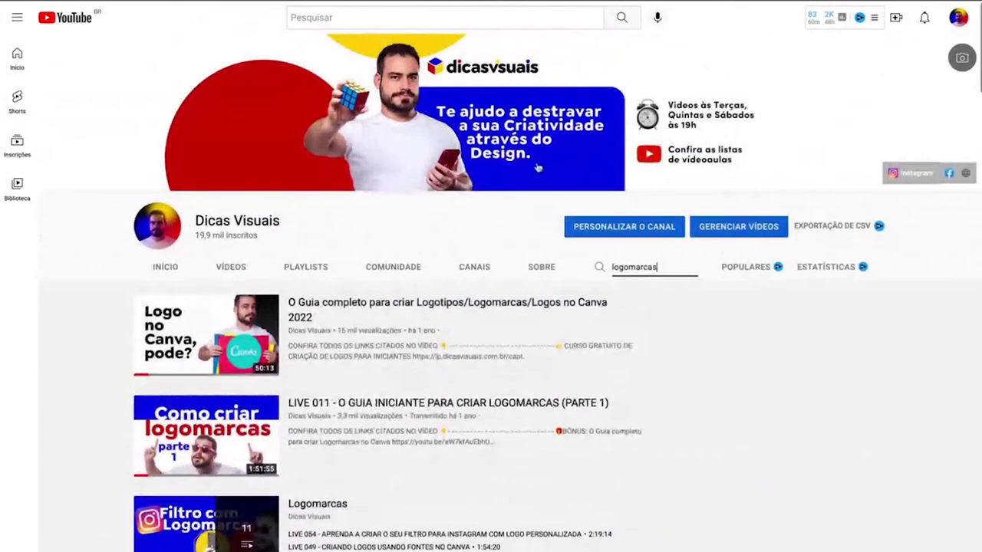